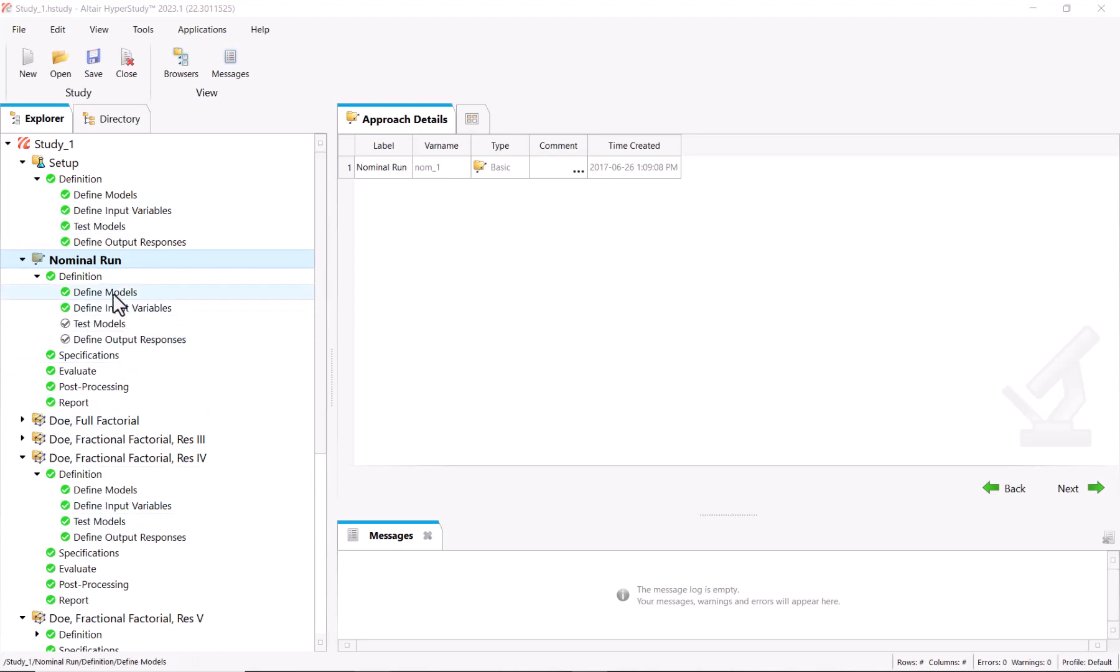
Step: Examine the input variables and output responses in Setup and the input variables in Nominal Run and Doe, Fractional Factorial, Res IV
{"action": "left_click", "coordinate": [153, 213]}
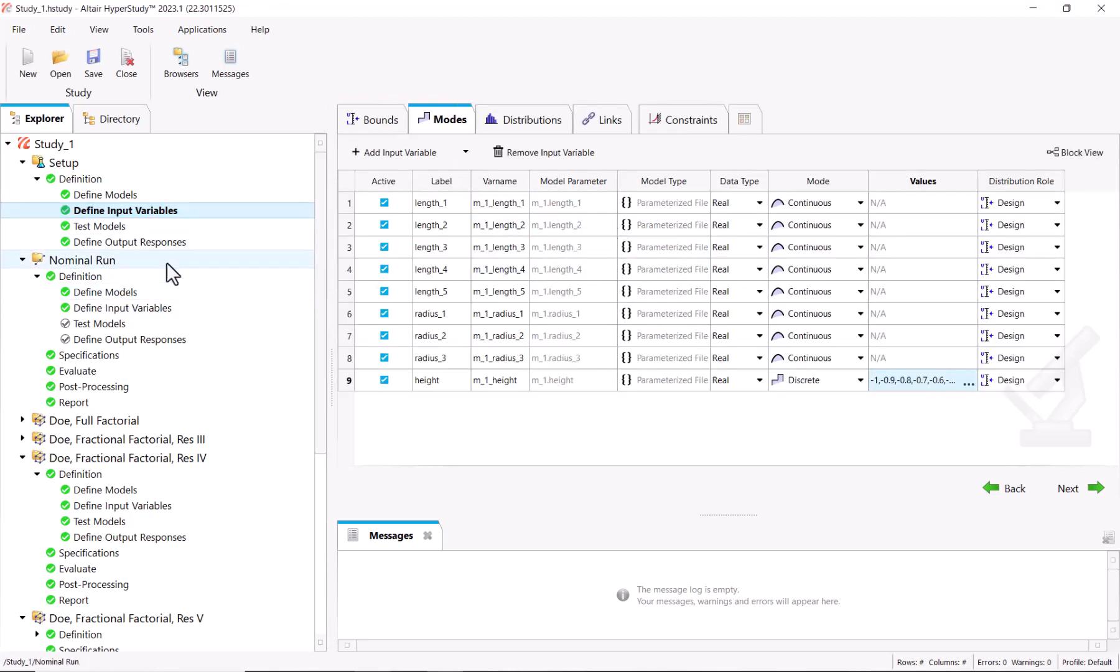
{"action": "left_click", "coordinate": [175, 242]}
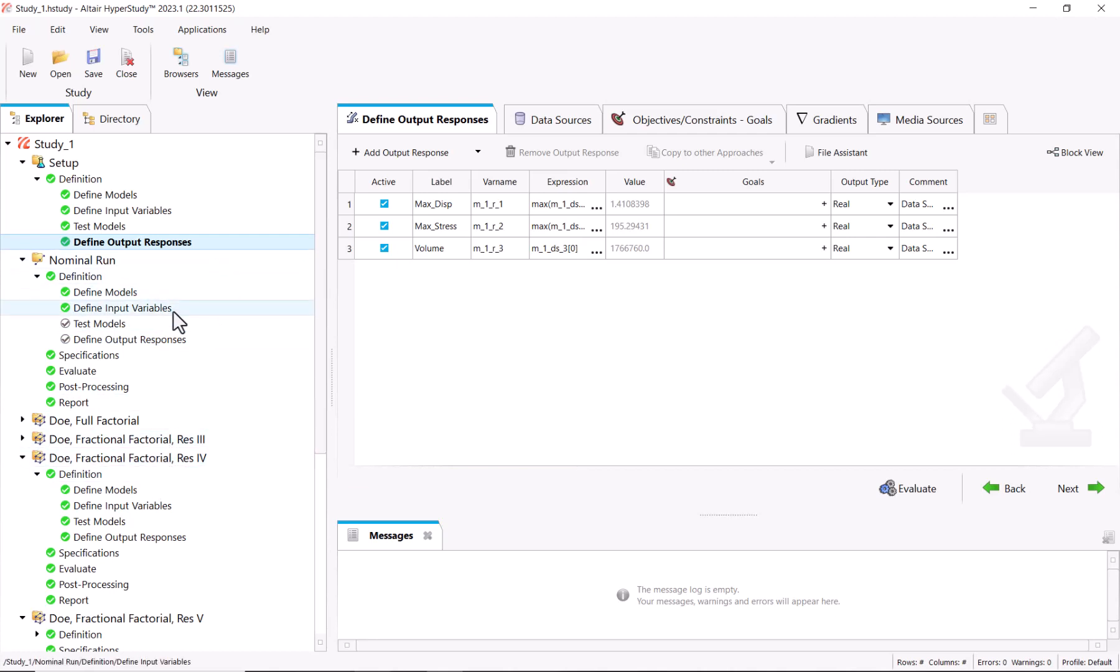
{"action": "left_click", "coordinate": [160, 212]}
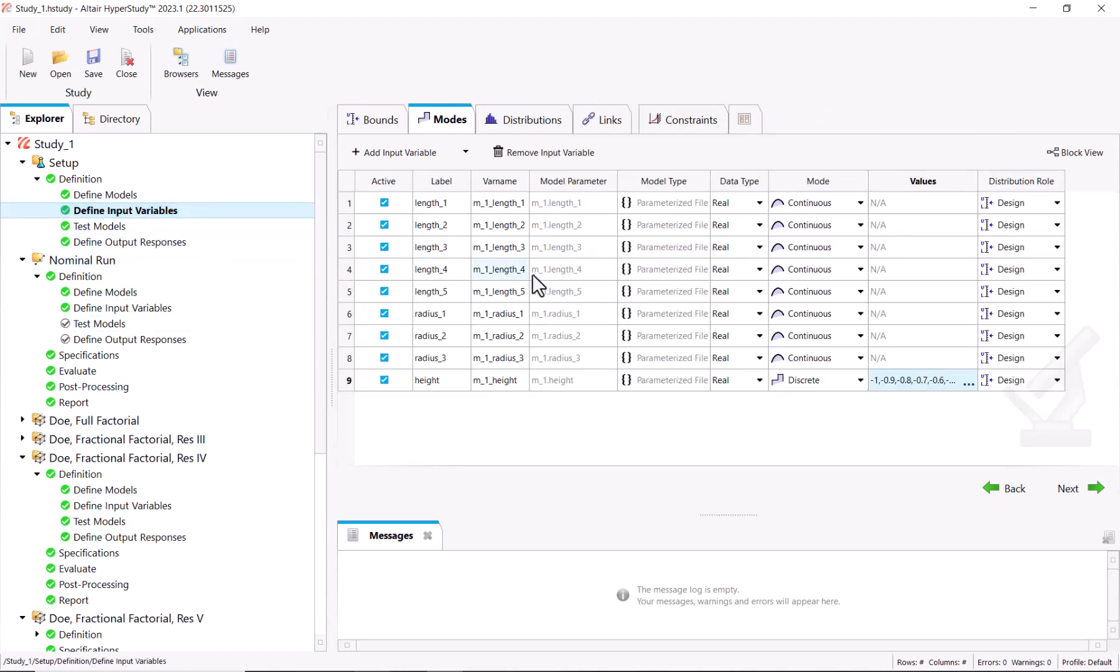
{"action": "left_click", "coordinate": [903, 380]}
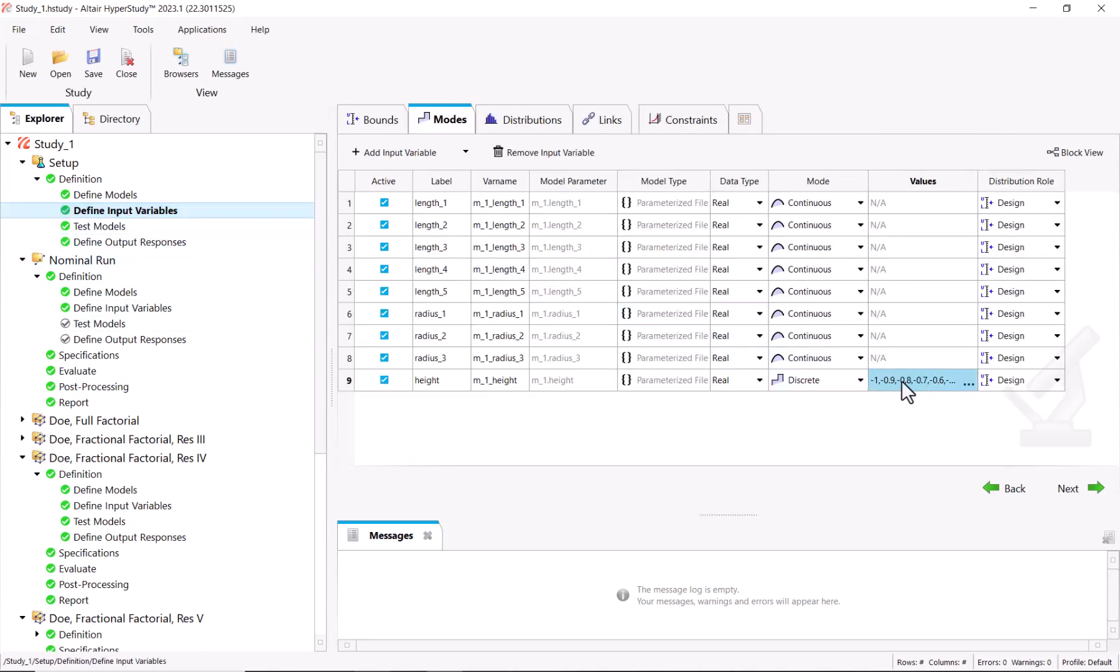
{"action": "left_click", "coordinate": [188, 308]}
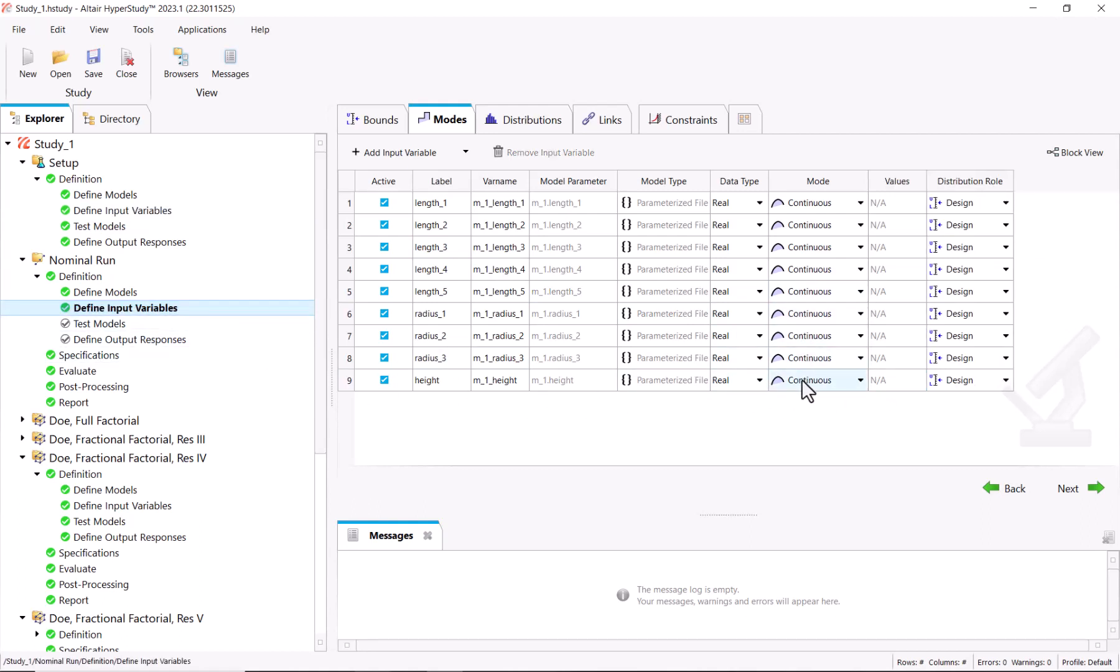
{"action": "left_click", "coordinate": [144, 507]}
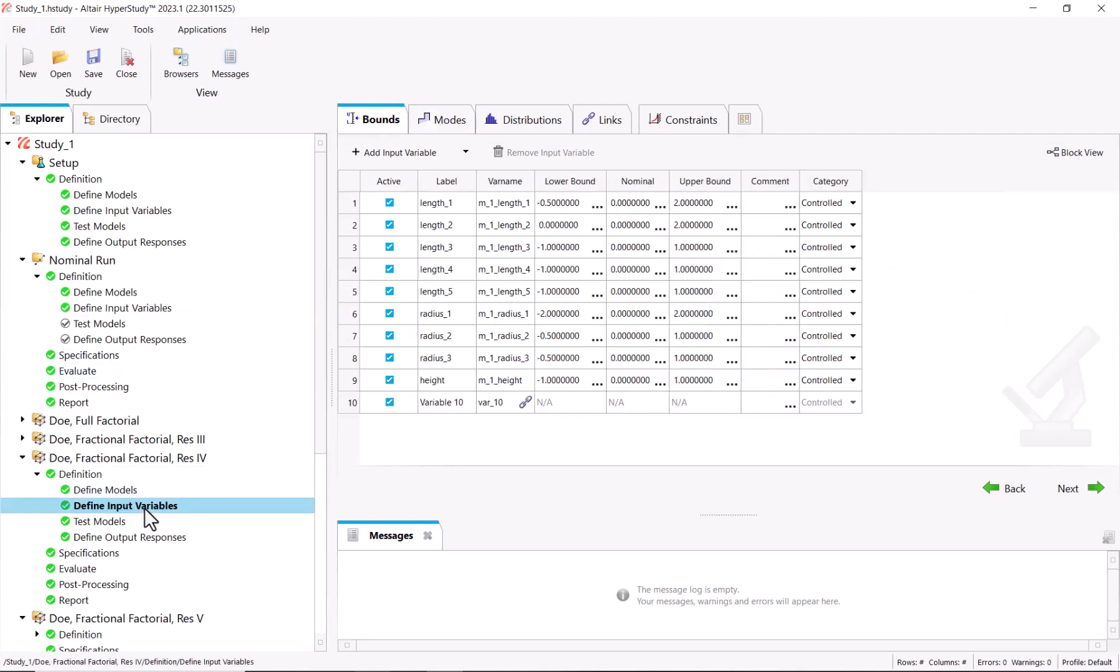
{"action": "scroll", "coordinate": [149, 473], "scroll_direction": "down", "scroll_amount": 2}
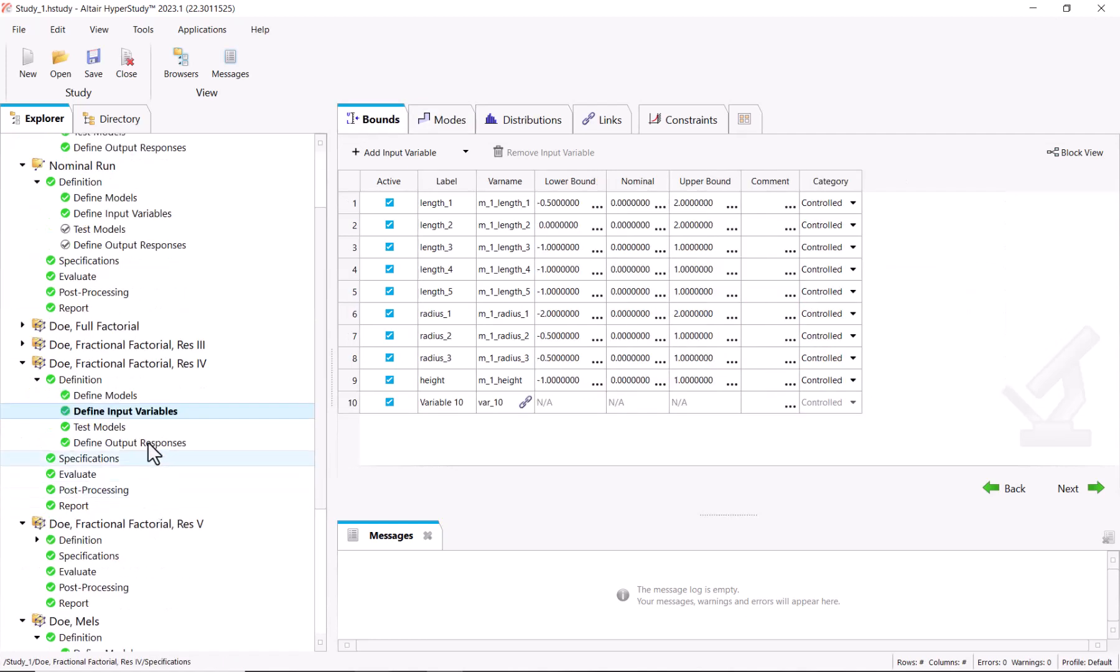
{"action": "left_click", "coordinate": [36, 540]}
{"action": "scroll", "coordinate": [128, 516], "scroll_direction": "down", "scroll_amount": 2}
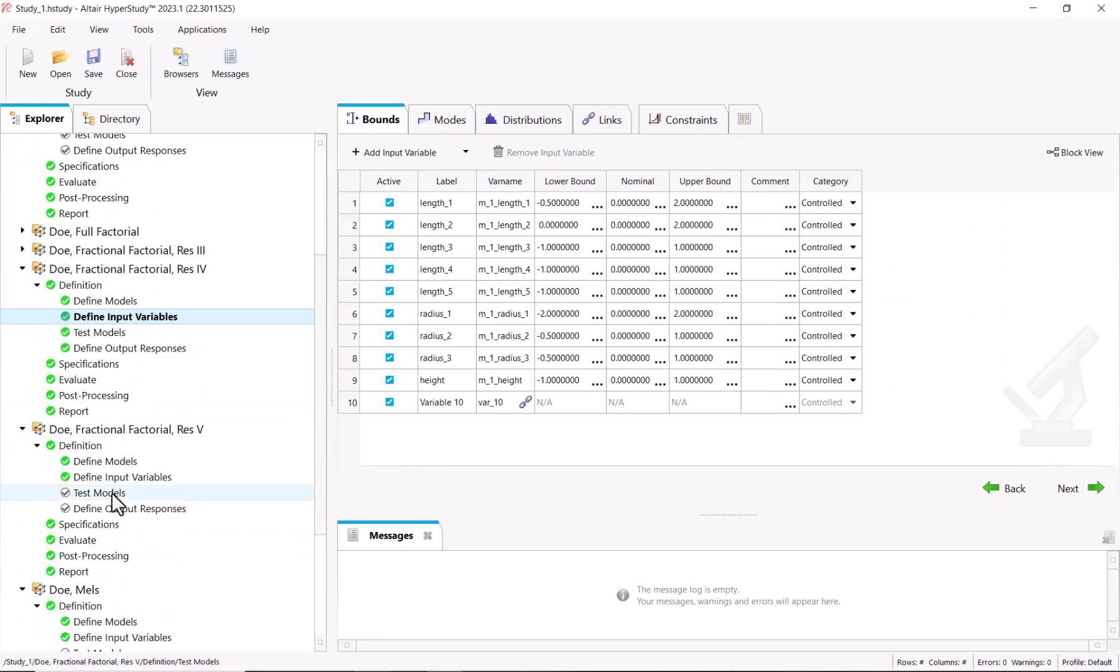
{"action": "scroll", "coordinate": [166, 463], "scroll_direction": "up", "scroll_amount": 3}
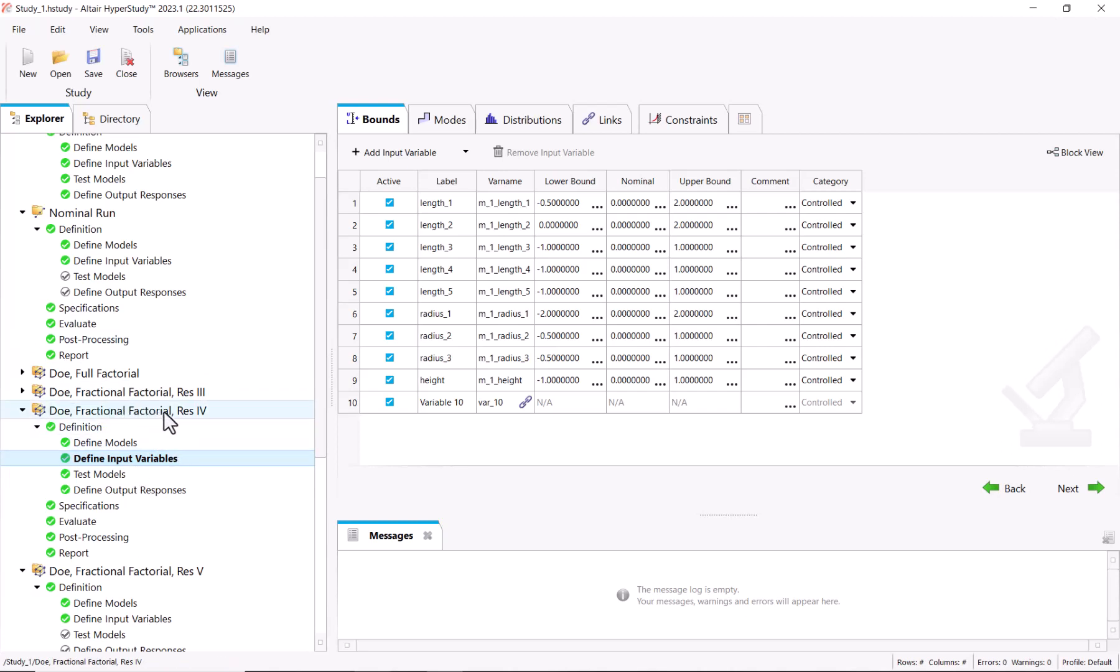
Step: Open the definition comparison between Setup and Doe, Fractional Factorial, Res IV, and enlarge its list of compared categories
{"action": "left_click", "coordinate": [125, 430]}
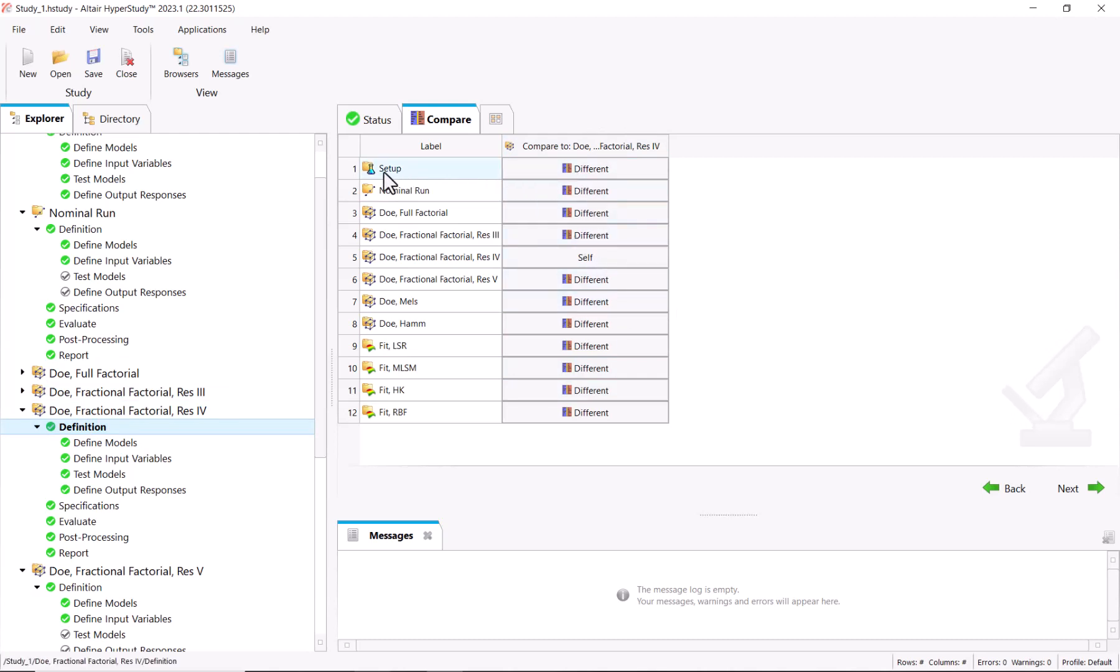
{"action": "double_click", "coordinate": [570, 168]}
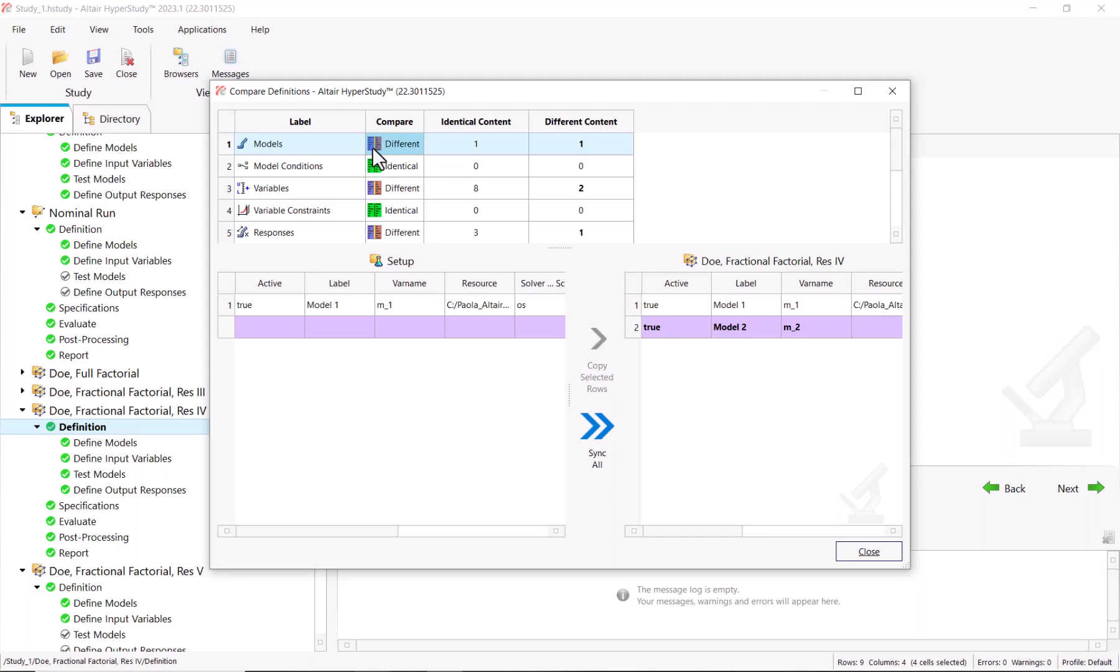
{"action": "left_click_drag", "start_coordinate": [542, 248], "coordinate": [532, 351]}
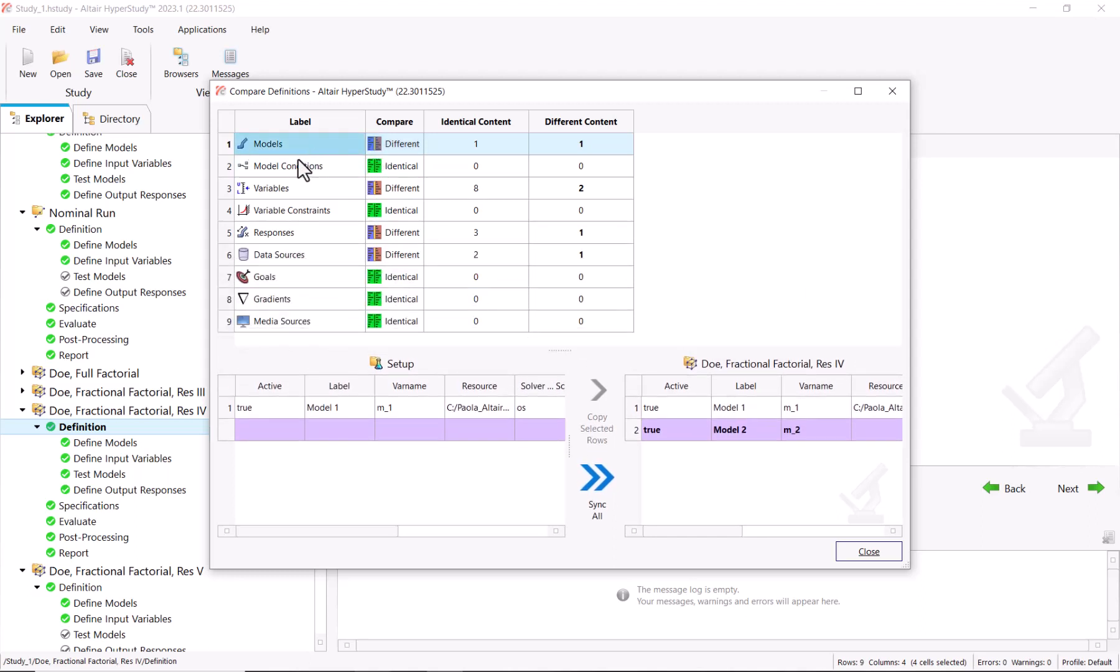
{"action": "left_click", "coordinate": [287, 174]}
Step: Copy the height variable from Setup to Doe, Fractional Factorial, Res IV and close the definition comparison
{"action": "left_click", "coordinate": [260, 192]}
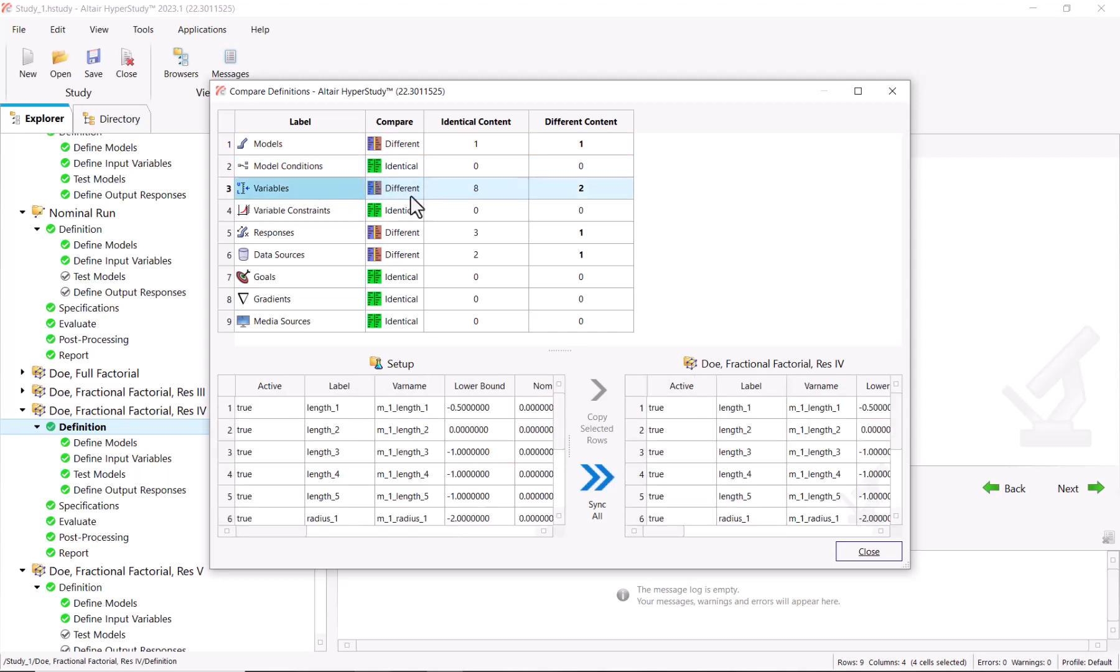
{"action": "scroll", "coordinate": [527, 471], "scroll_direction": "down", "scroll_amount": 2}
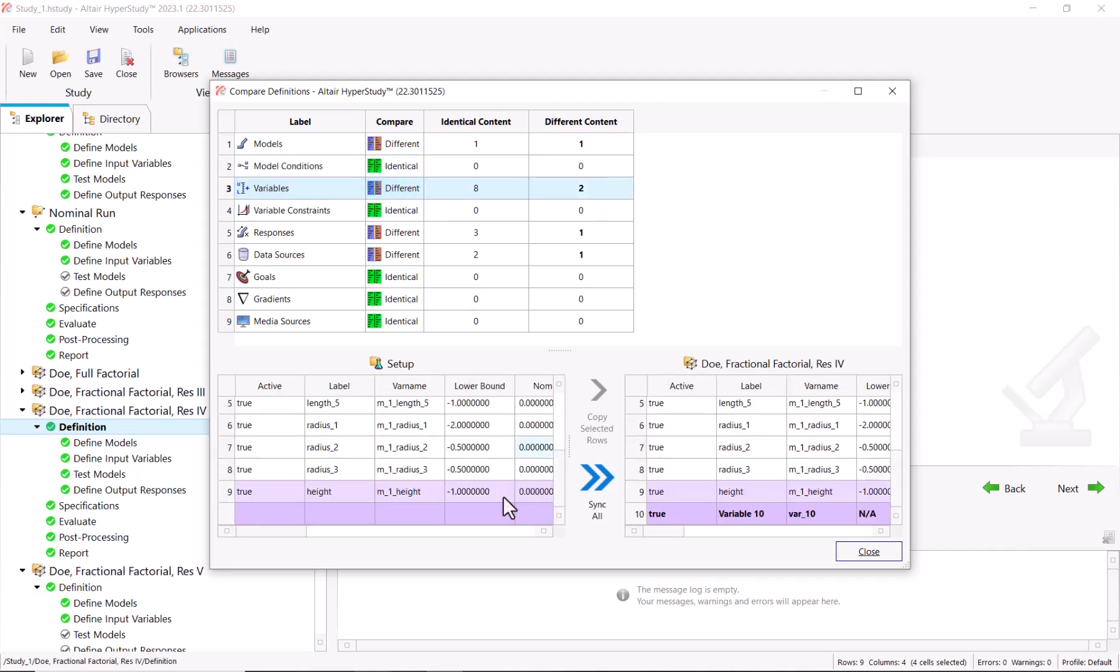
{"action": "left_click_drag", "start_coordinate": [275, 530], "coordinate": [249, 516]}
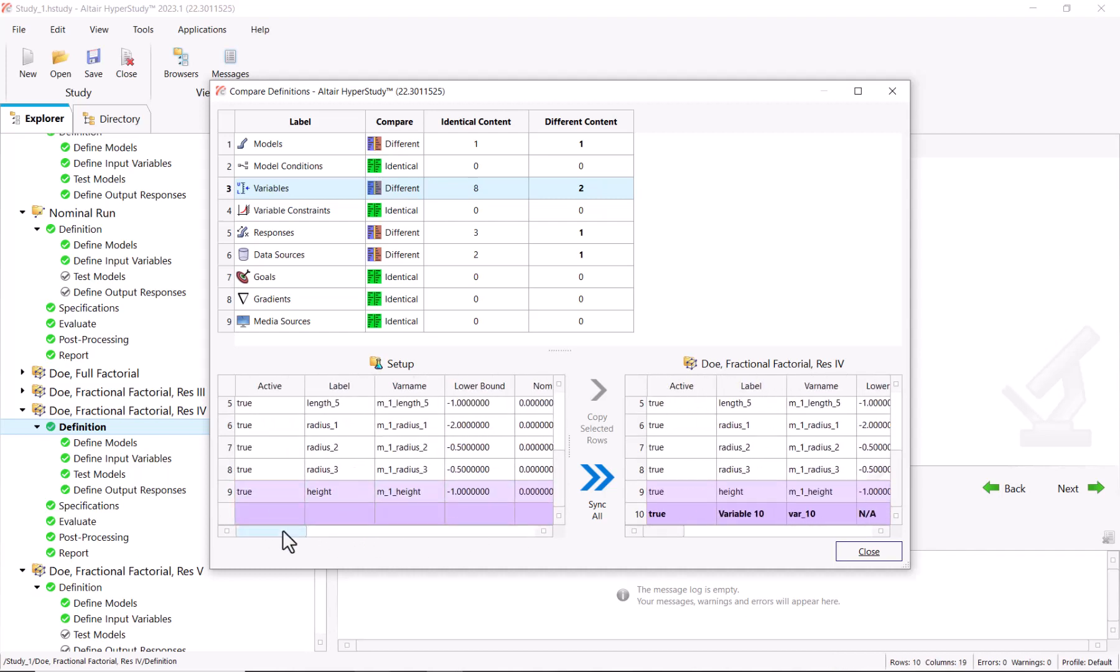
{"action": "left_click", "coordinate": [227, 490]}
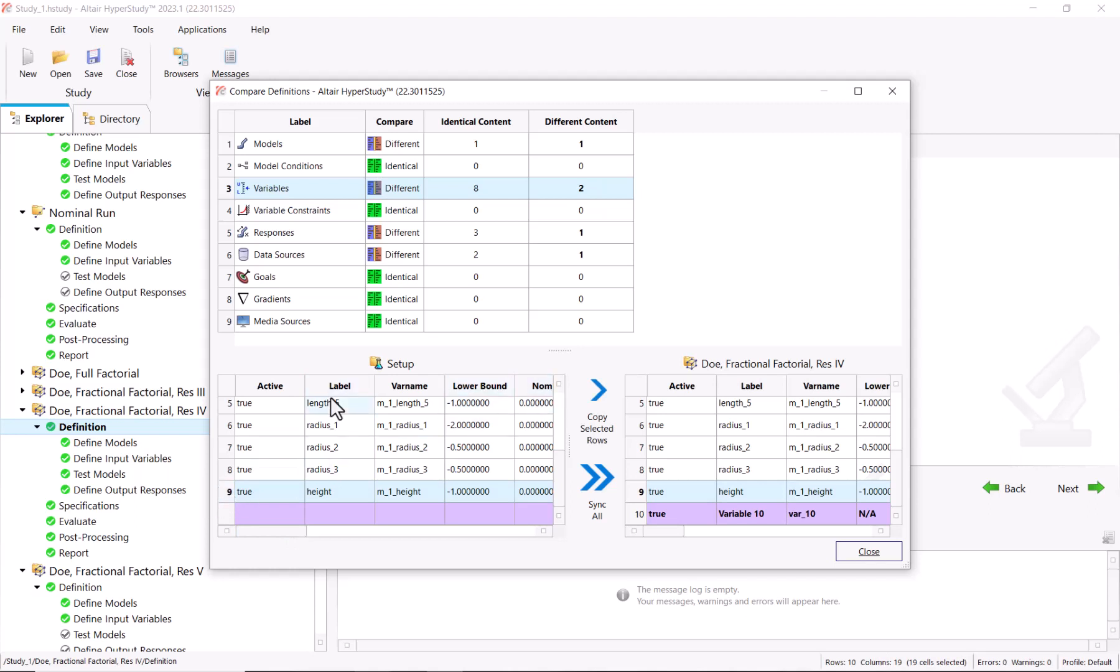
{"action": "left_click", "coordinate": [597, 409]}
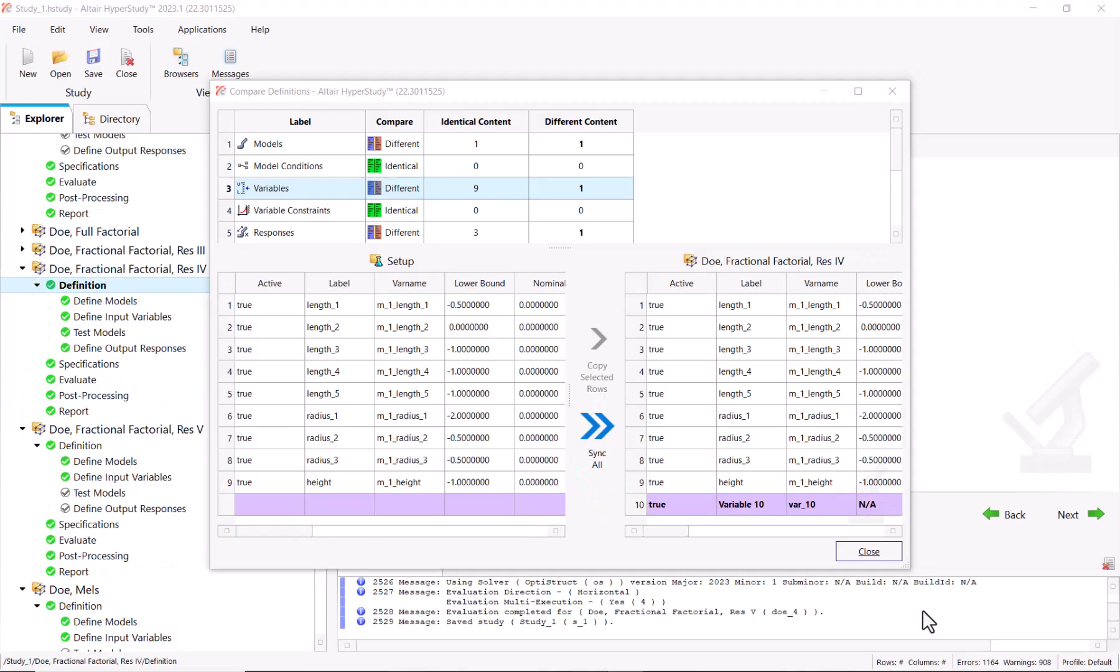
{"action": "left_click", "coordinate": [869, 552]}
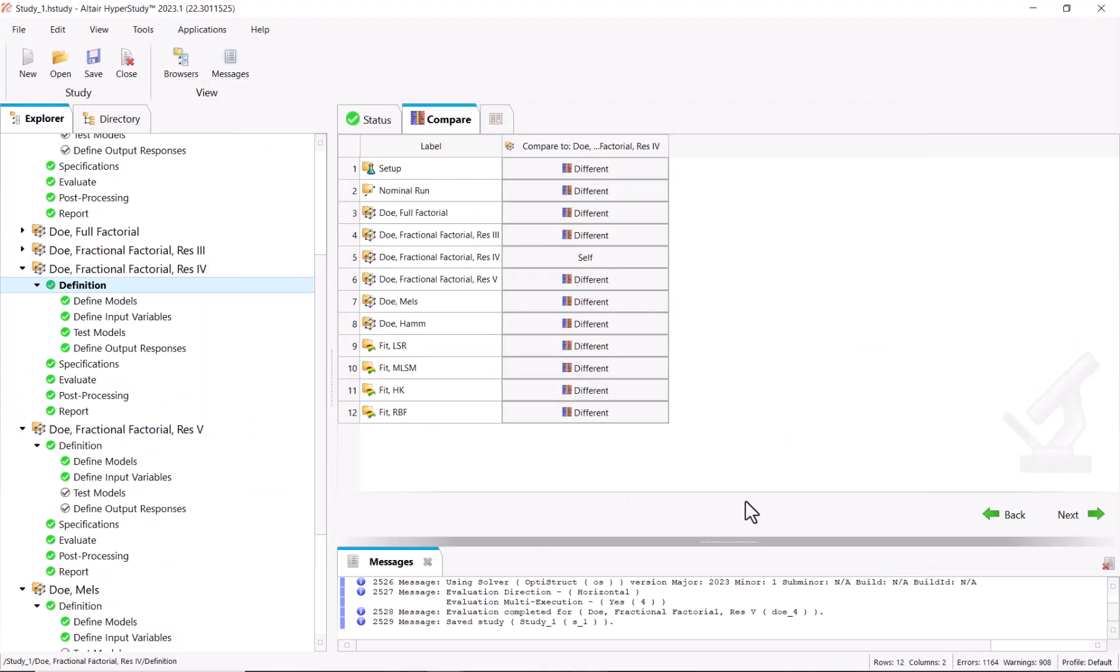
Step: Review the output responses defined in Doe, Fractional Factorial, Res IV and in Doe, Fractional Factorial, Res V
{"action": "left_click", "coordinate": [164, 346]}
{"action": "left_click", "coordinate": [446, 203]}
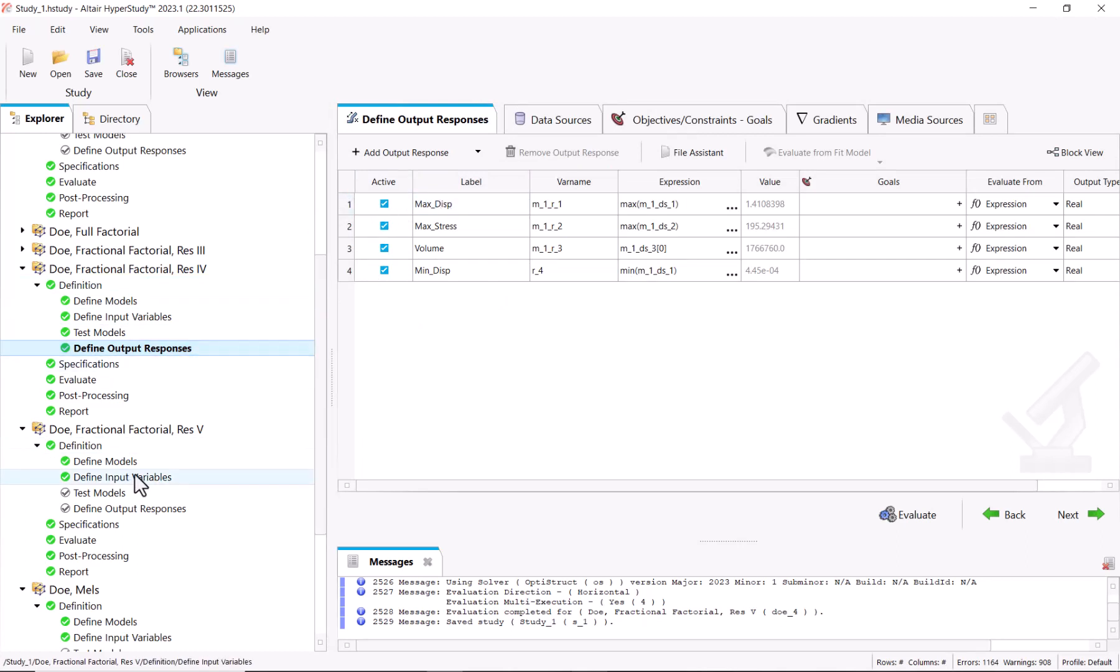
{"action": "left_click", "coordinate": [120, 509]}
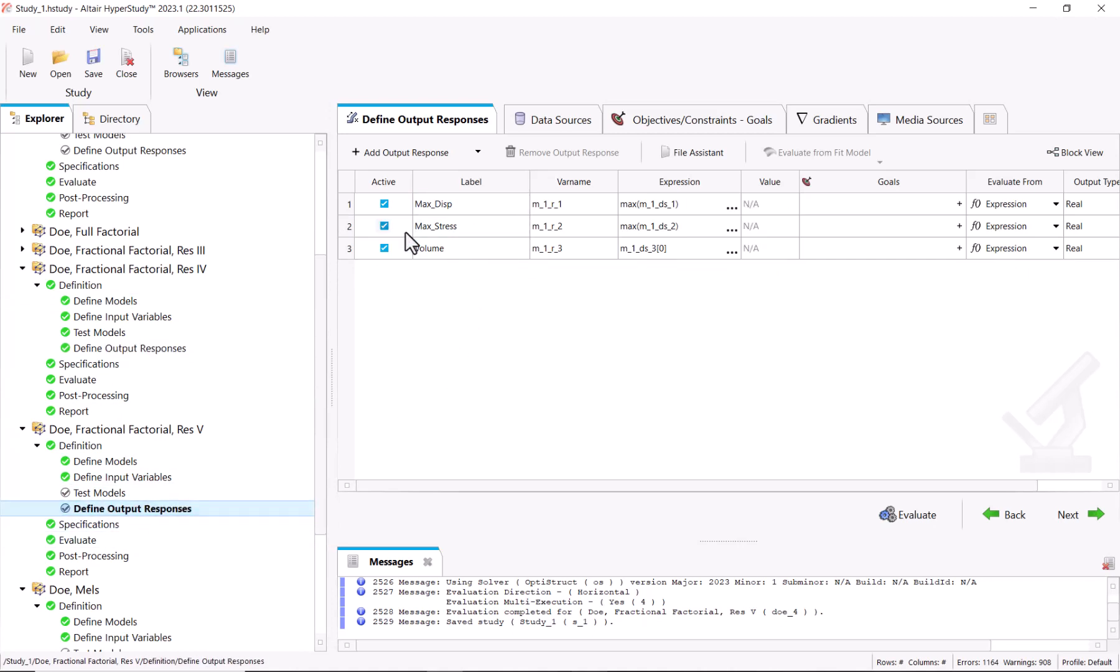
Step: Compare the Res IV and Res V definitions, copy the Min_Disp response from Res IV to Res V, and close the comparison
{"action": "left_click", "coordinate": [86, 447]}
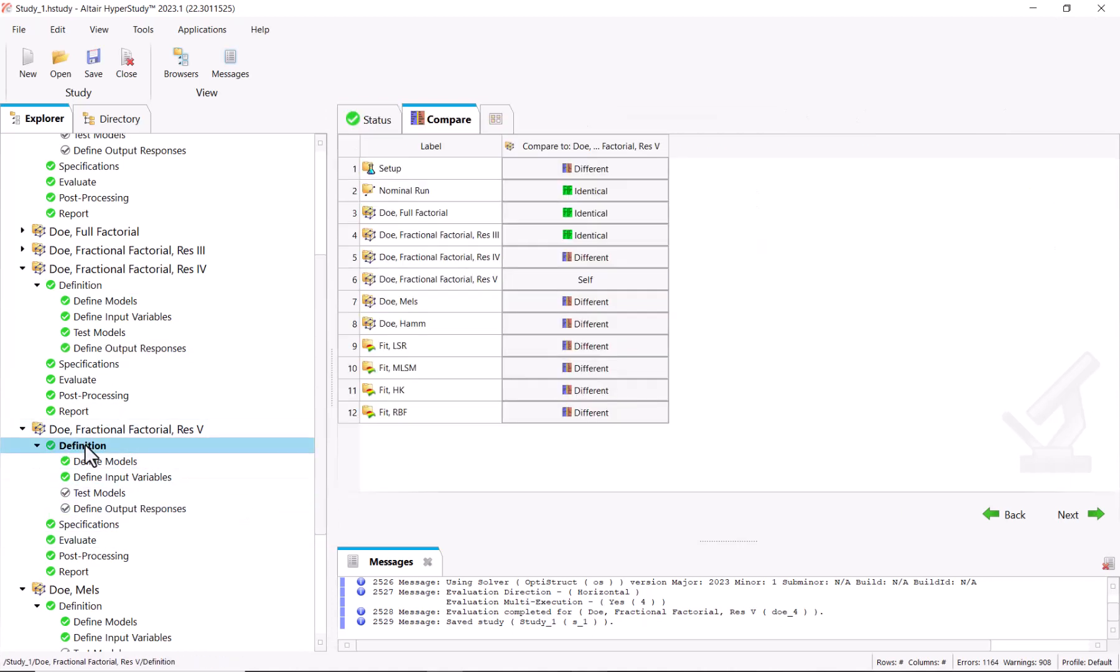
{"action": "left_click", "coordinate": [586, 260]}
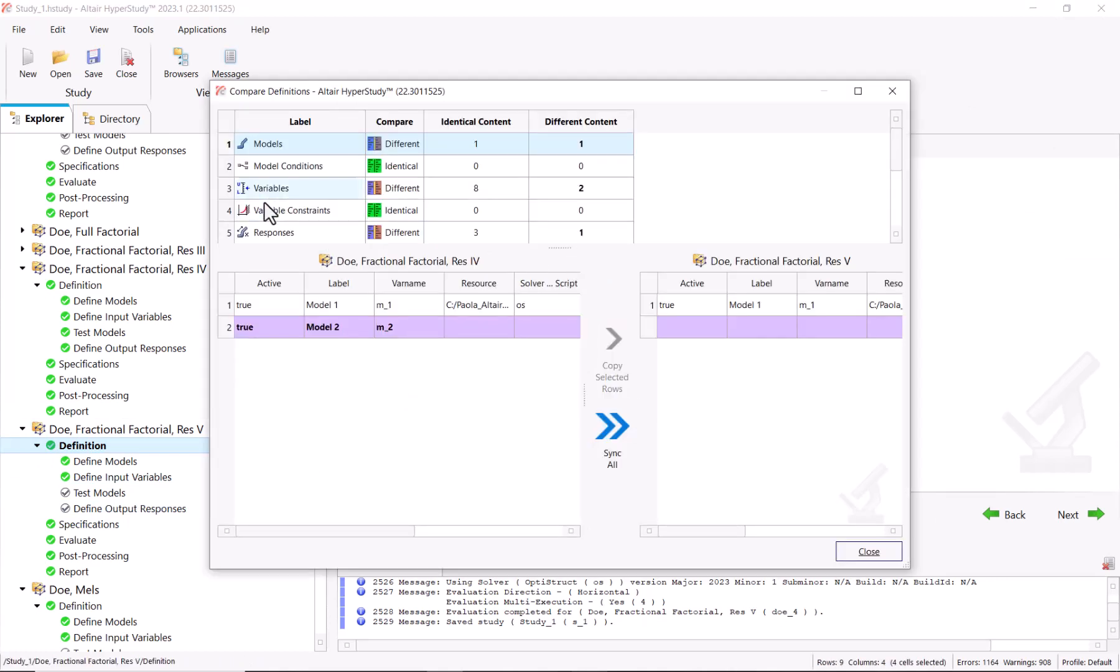
{"action": "left_click", "coordinate": [240, 232]}
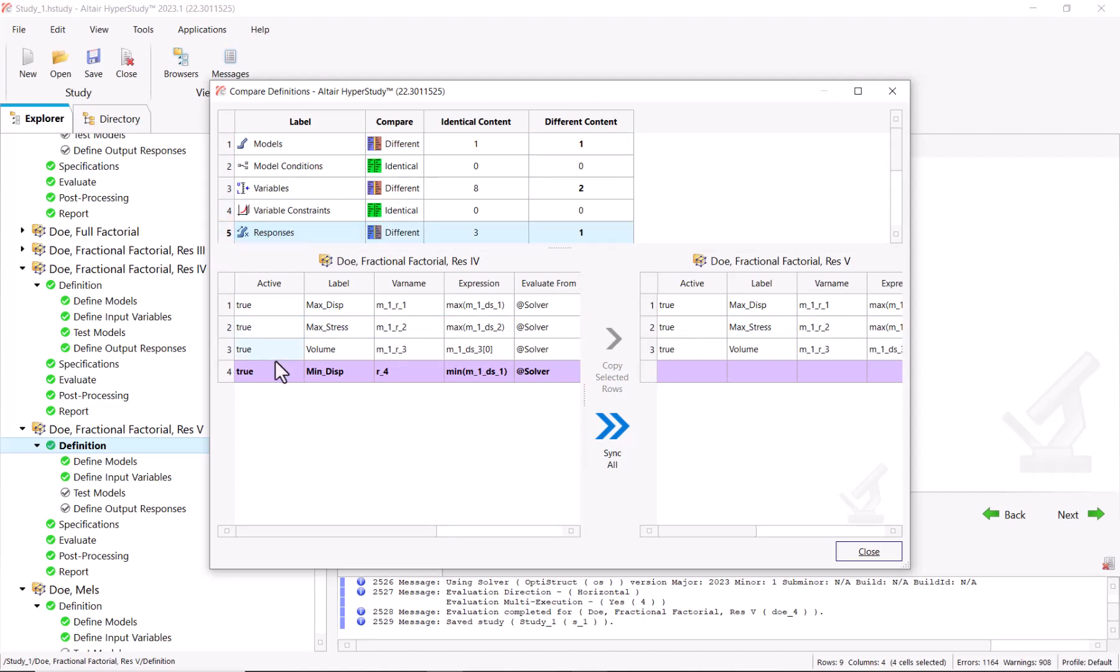
{"action": "left_click", "coordinate": [229, 371]}
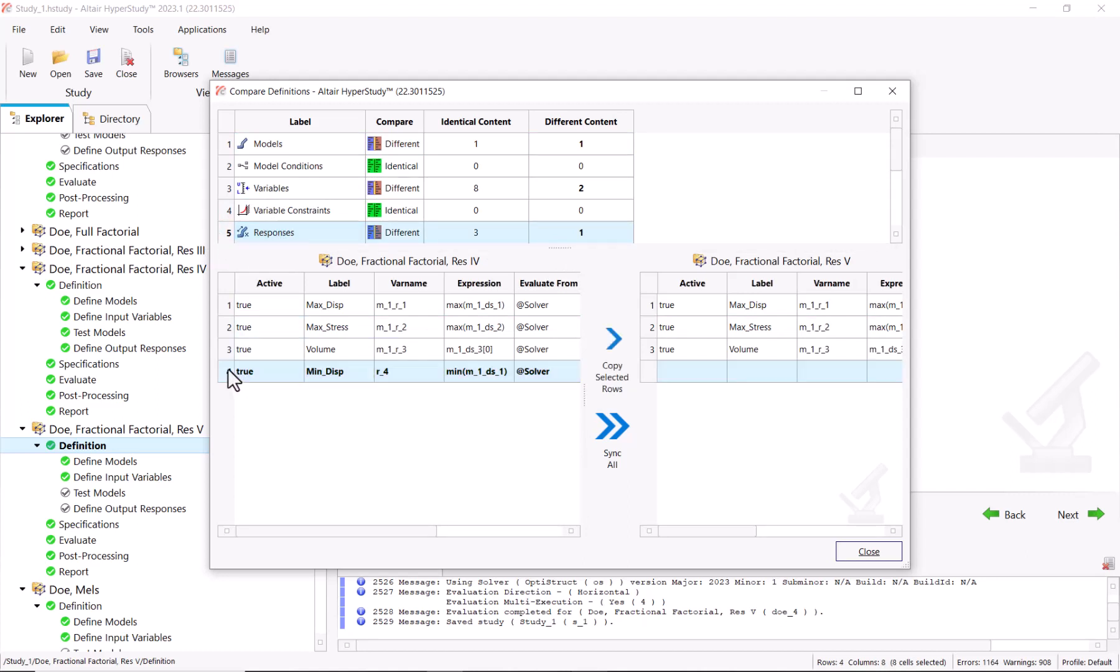
{"action": "left_click", "coordinate": [611, 366]}
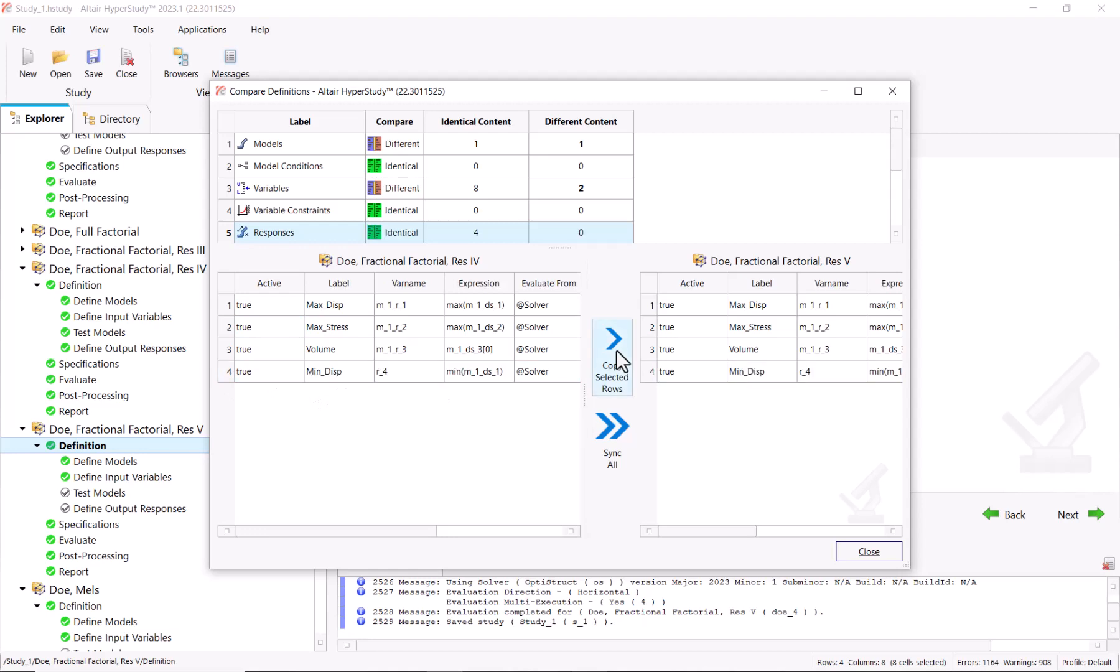
{"action": "left_click", "coordinate": [884, 552]}
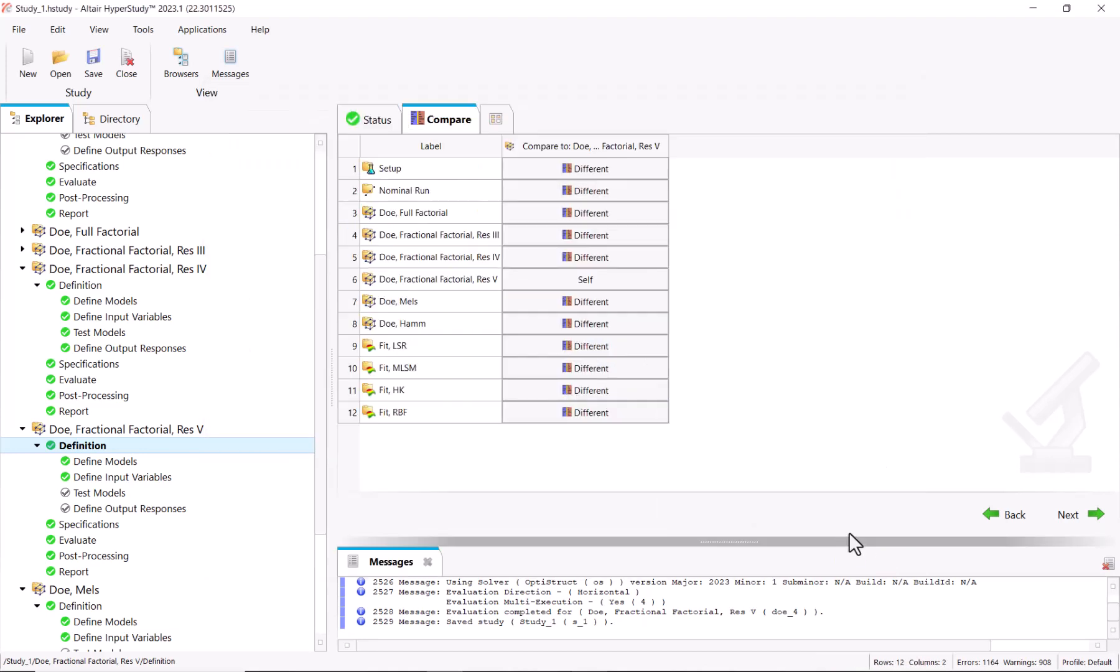
Step: Check the output responses, specifications and evaluation data of Doe, Fractional Factorial, Res V
{"action": "left_click", "coordinate": [222, 505]}
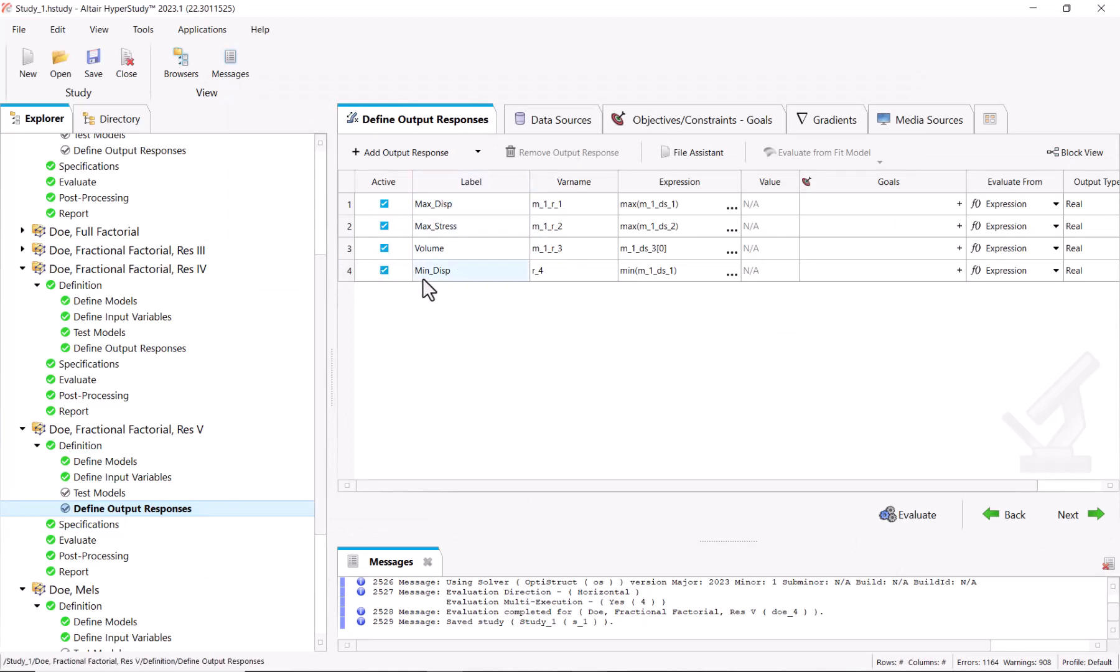
{"action": "left_click", "coordinate": [166, 522]}
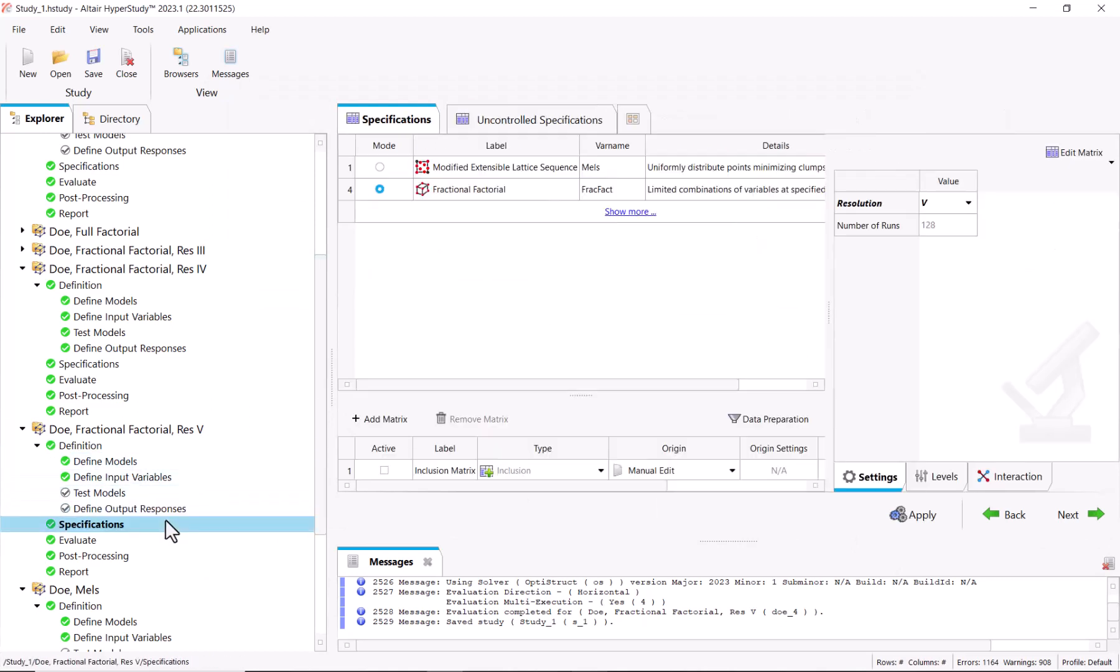
{"action": "left_click", "coordinate": [158, 540]}
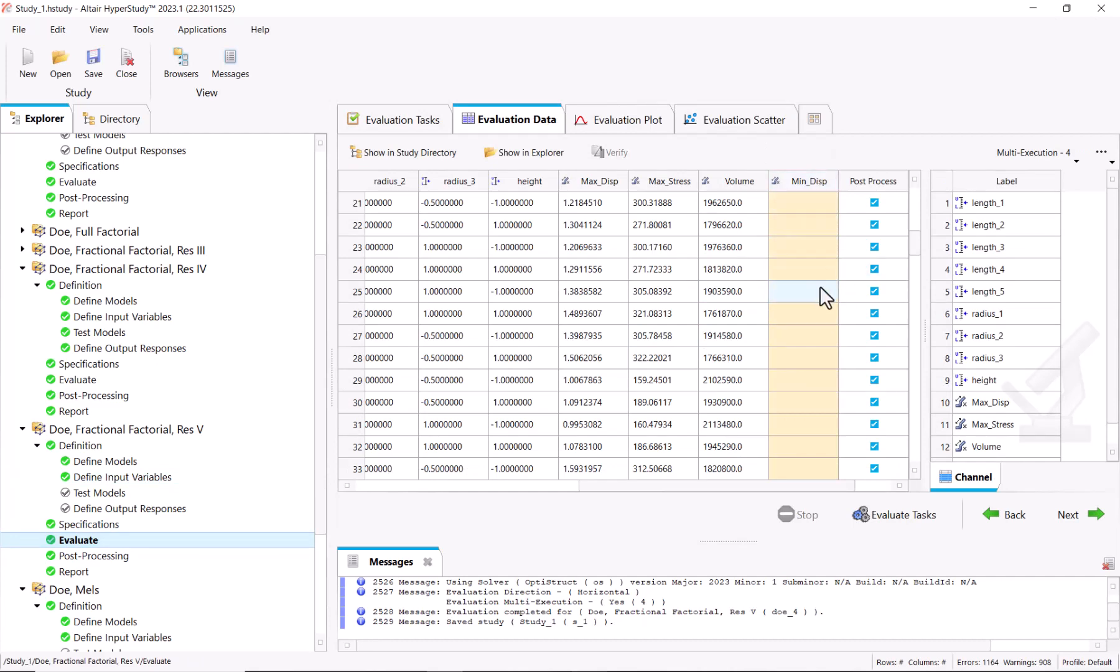
Step: Evaluate Doe, Fractional Factorial, Res V with only Extract Output Responses active, and review the Min_Disp column for all runs
{"action": "left_click", "coordinate": [380, 113]}
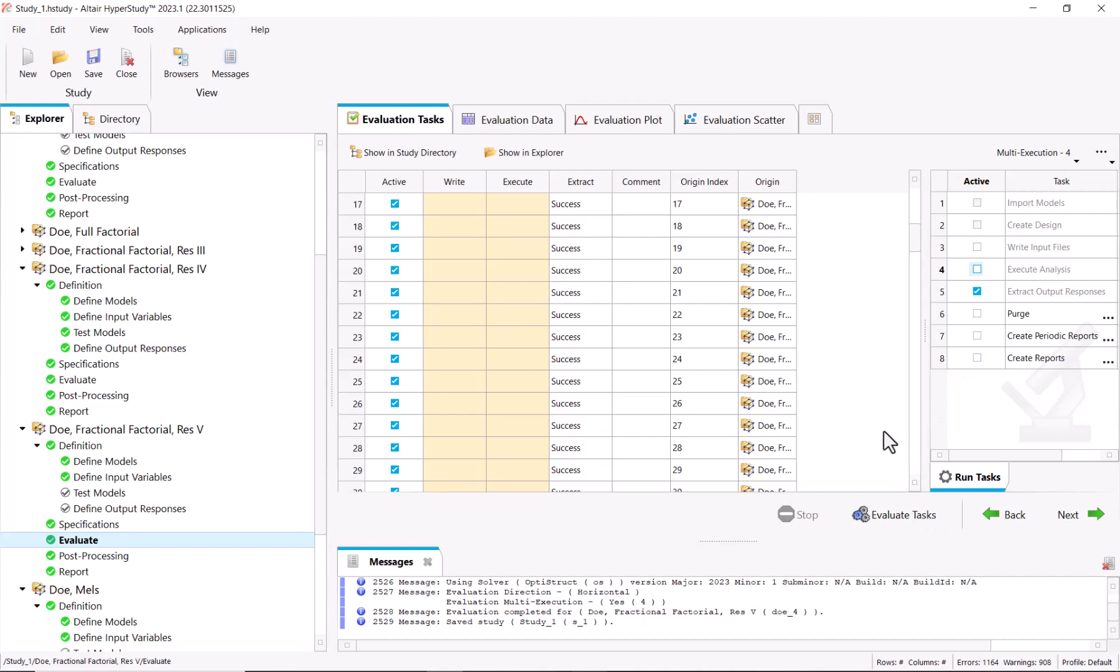
{"action": "left_click", "coordinate": [545, 123]}
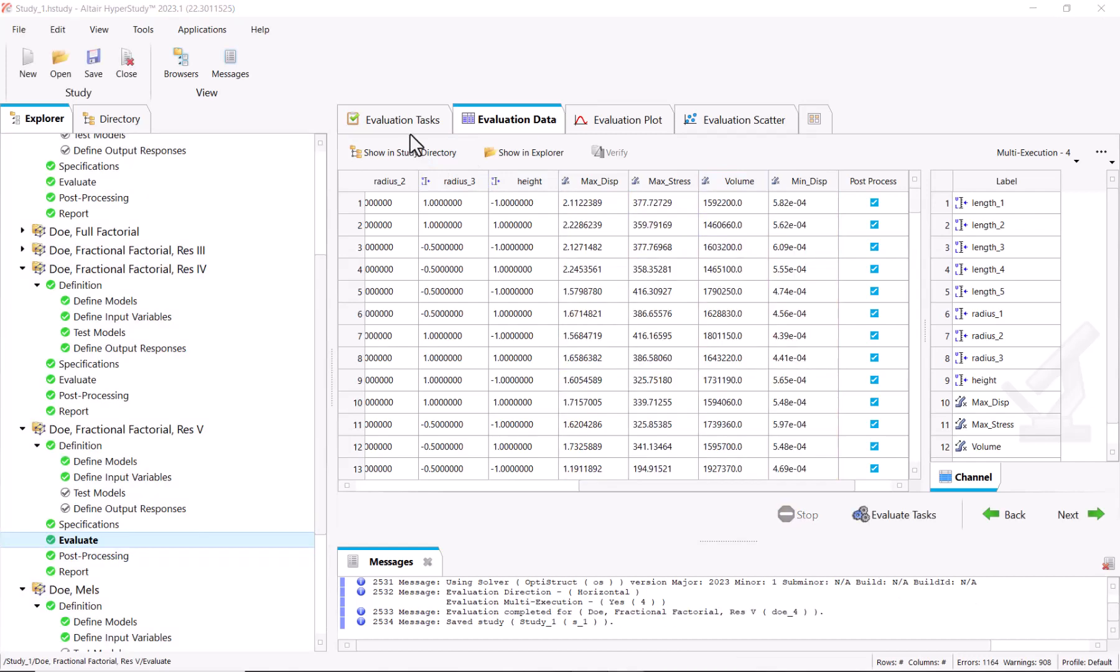
{"action": "scroll", "coordinate": [822, 274], "scroll_direction": "down", "scroll_amount": 6}
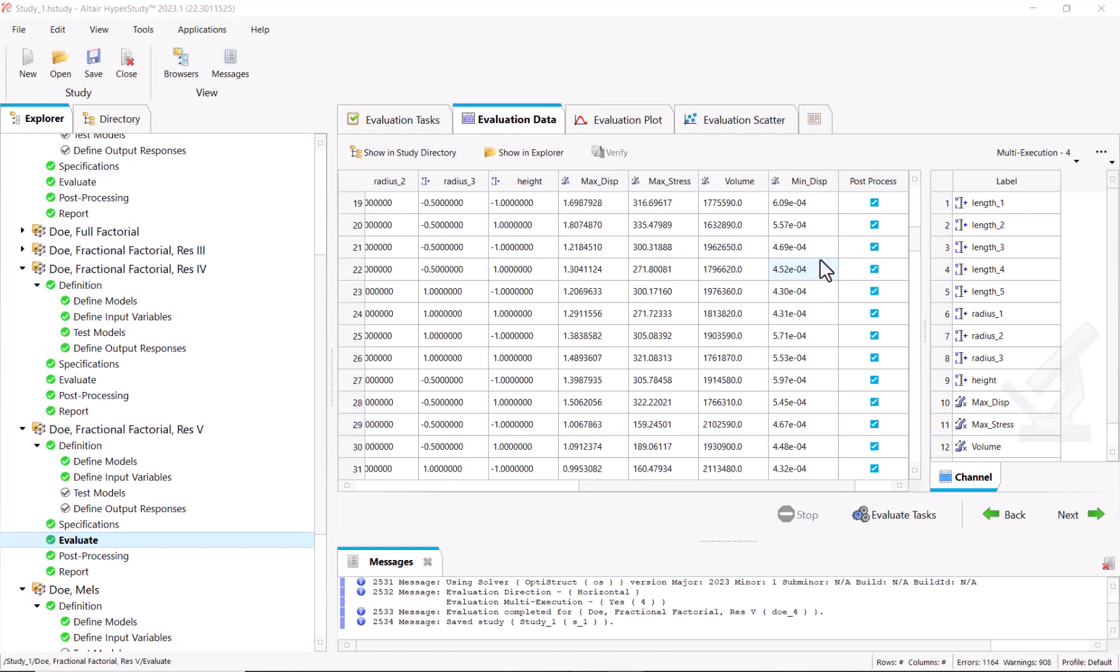
{"action": "scroll", "coordinate": [825, 270], "scroll_direction": "down", "scroll_amount": 20}
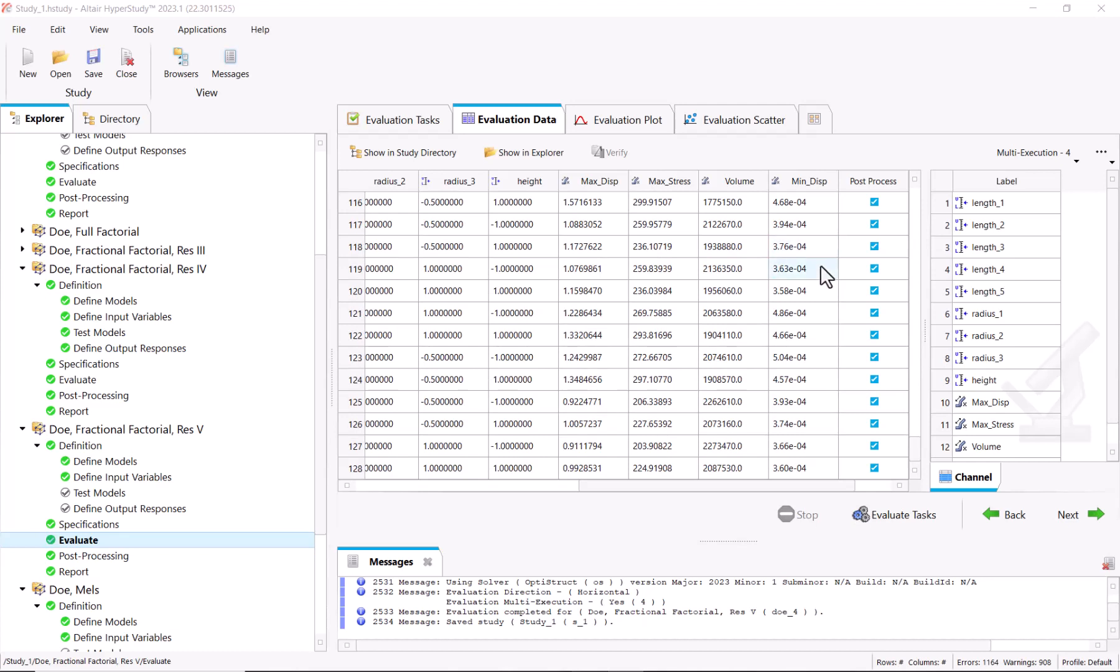